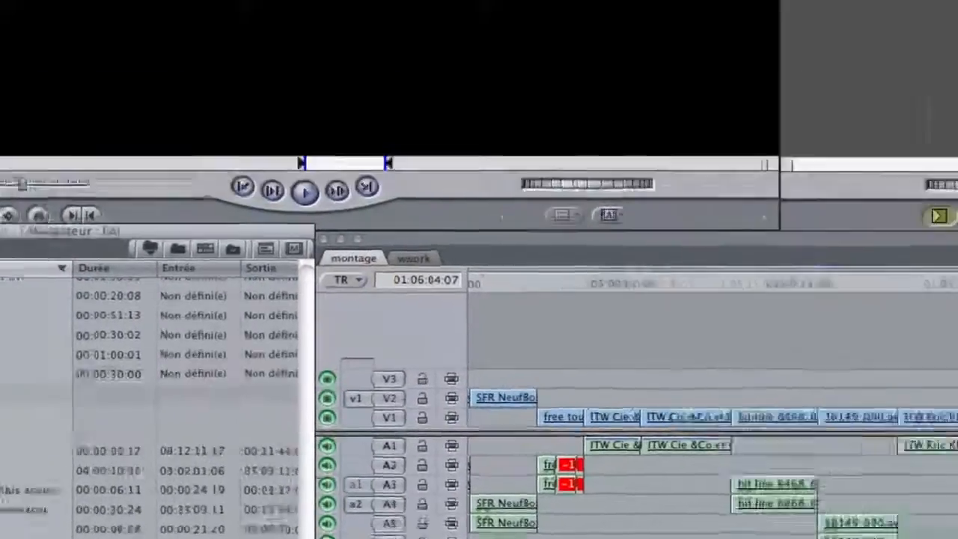
- Find all unused media (Données inutilisées) in the FAI project and select every clip in the results
{"action": "key", "text": "super+f"}
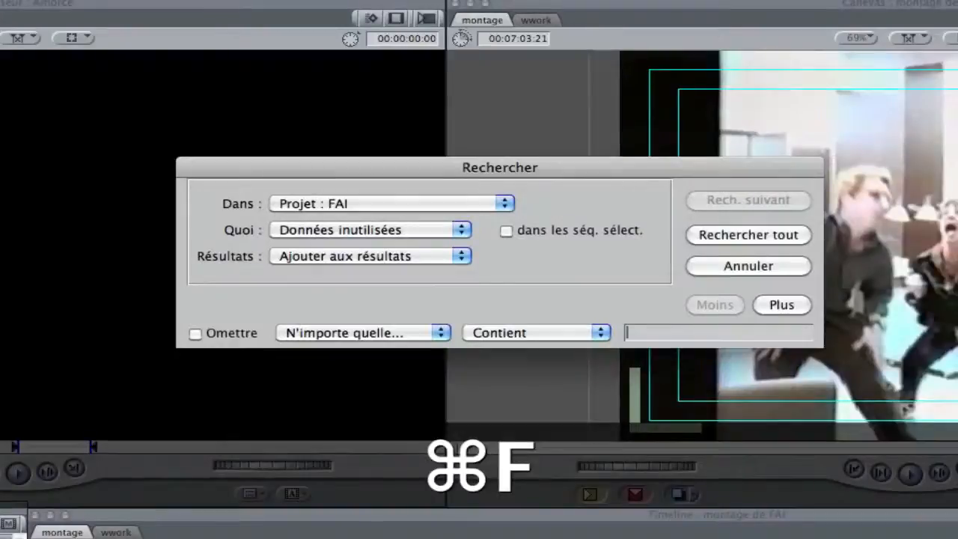
{"action": "left_click", "coordinate": [505, 202]}
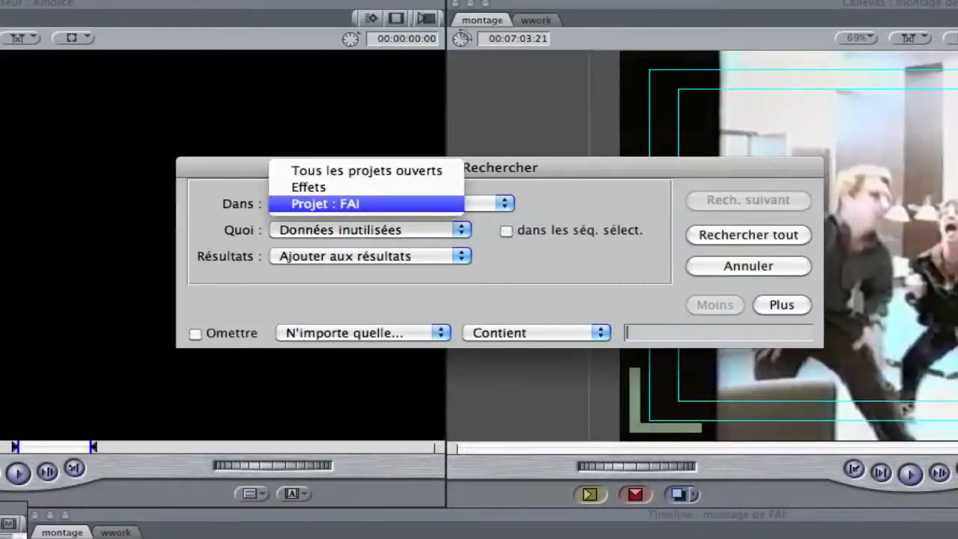
{"action": "left_click", "coordinate": [505, 202]}
{"action": "left_click", "coordinate": [462, 230]}
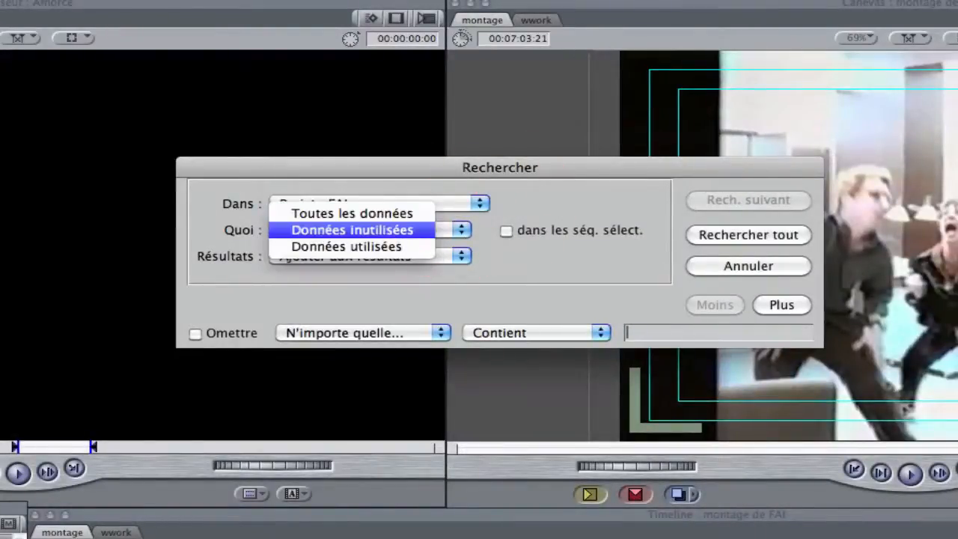
{"action": "left_click", "coordinate": [408, 228]}
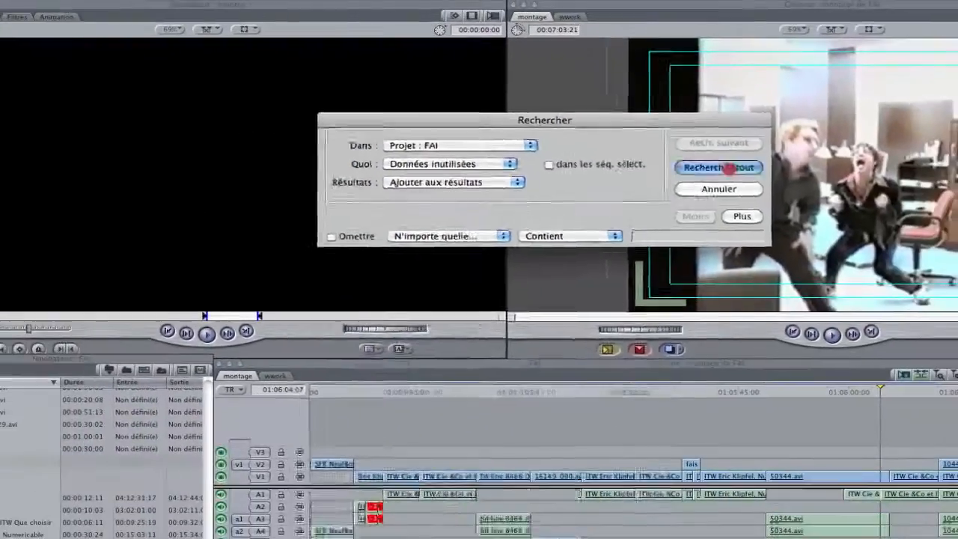
{"action": "left_click", "coordinate": [749, 235]}
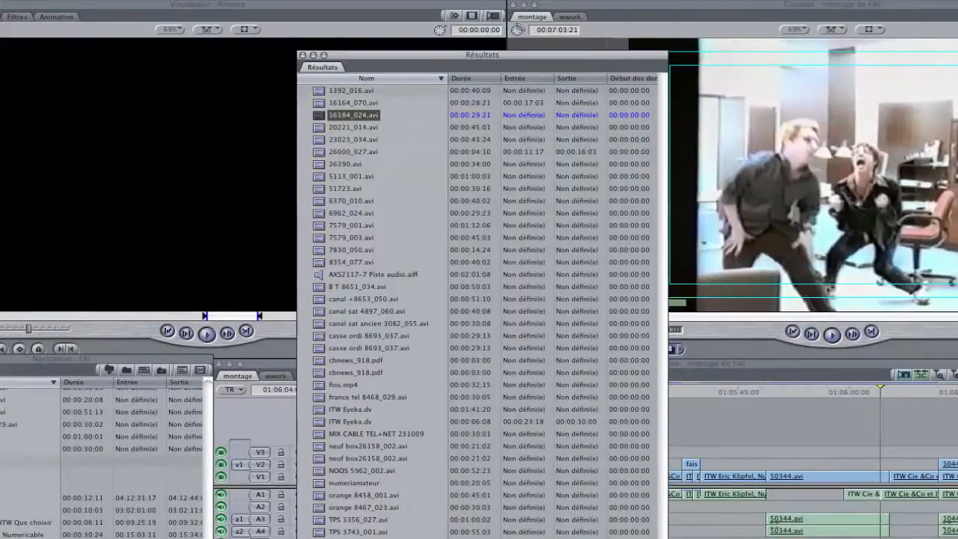
{"action": "key", "text": "super+a"}
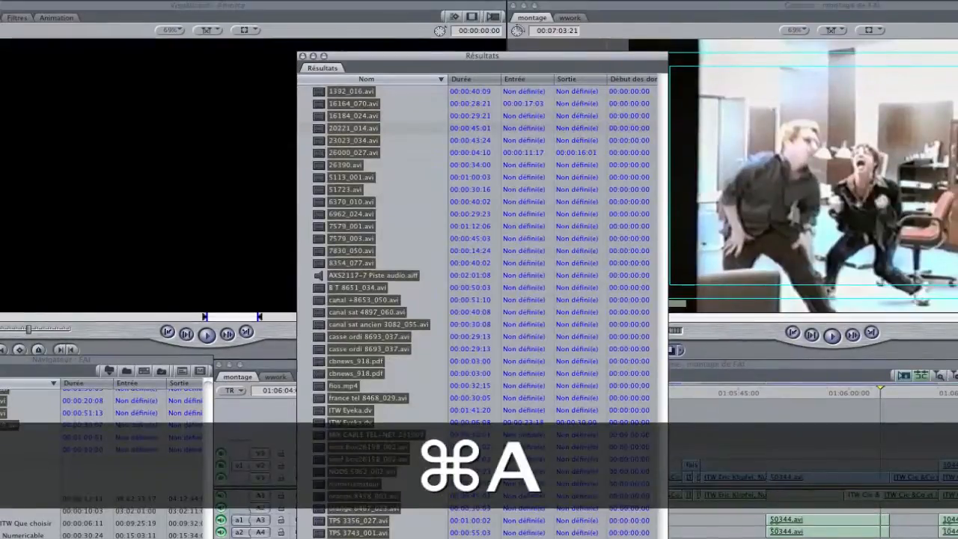
{"action": "right_click", "coordinate": [322, 116]}
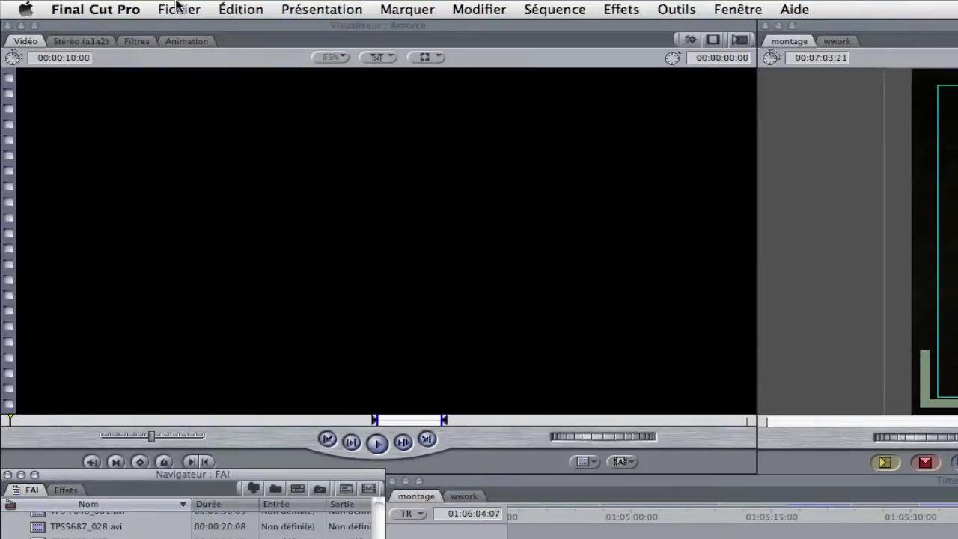
- Open the Media Manager (Gestionnaire de données) and compare the original and modified data sizes
{"action": "left_click", "coordinate": [178, 9]}
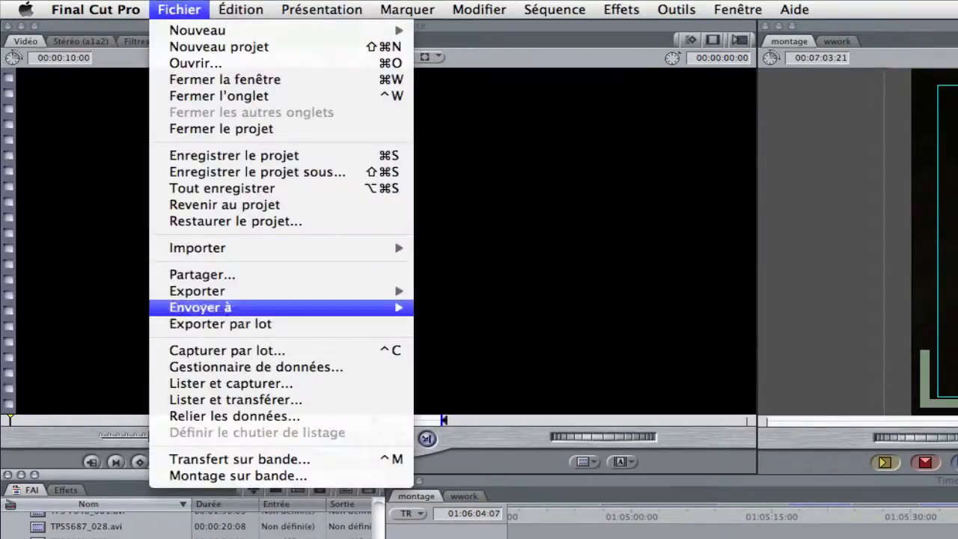
{"action": "left_click", "coordinate": [256, 367]}
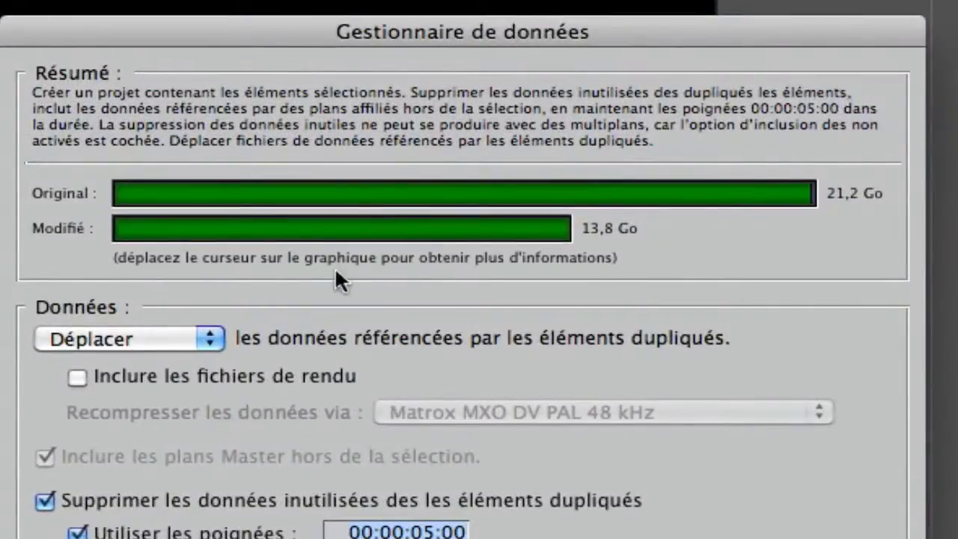
{"action": "mouse_move", "coordinate": [602, 238]}
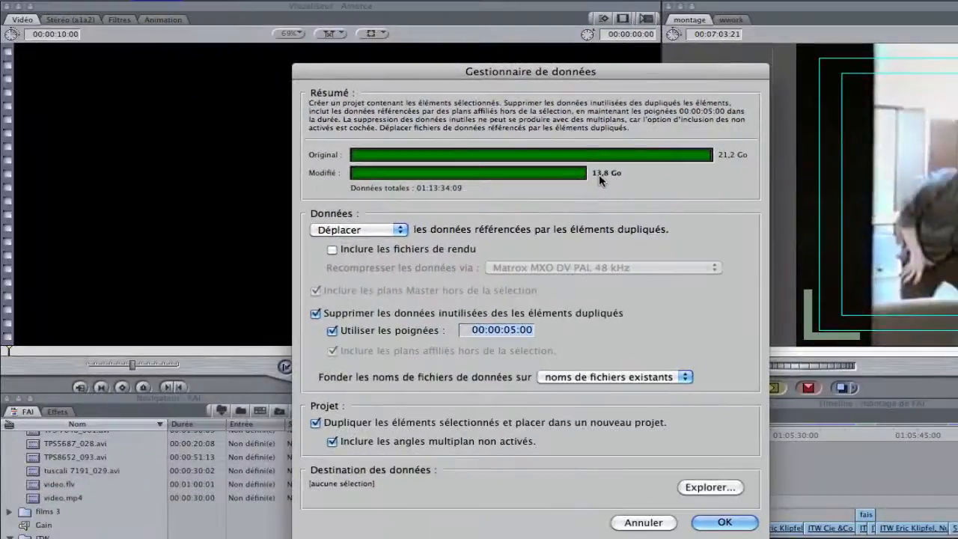
{"action": "mouse_move", "coordinate": [551, 174]}
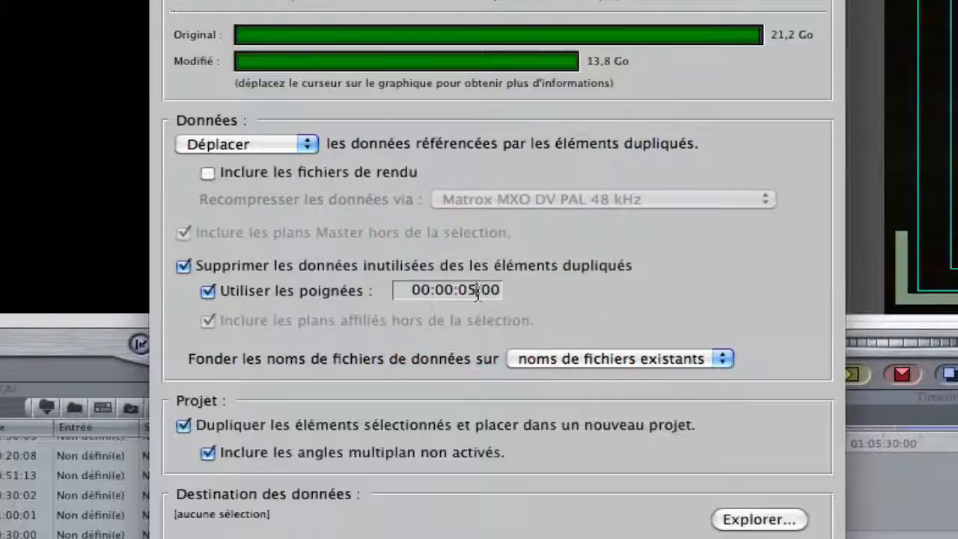
- Try handles of 00:00:00:00 for the duplicated items' media, and set them back to 00:00:05:00
{"action": "type", "text": "0"}
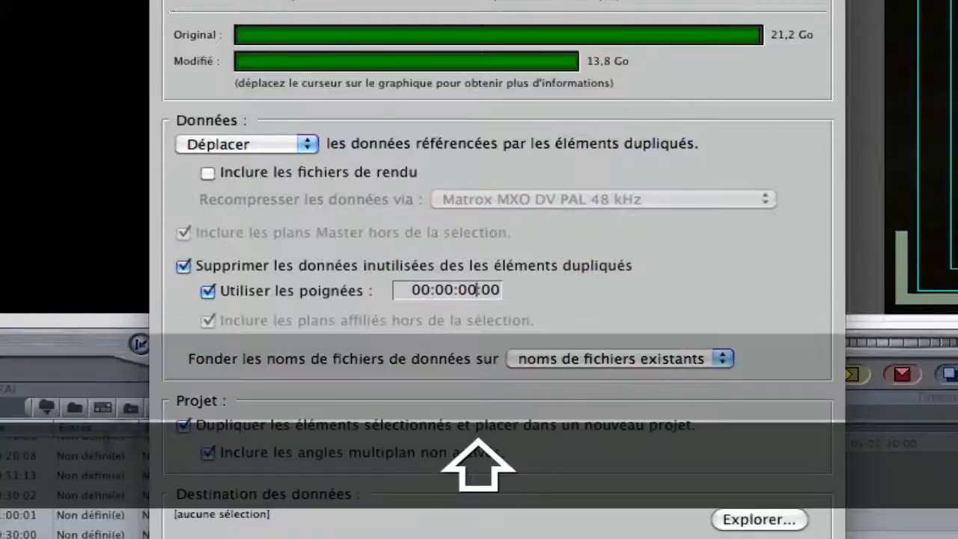
{"action": "key", "text": "Return"}
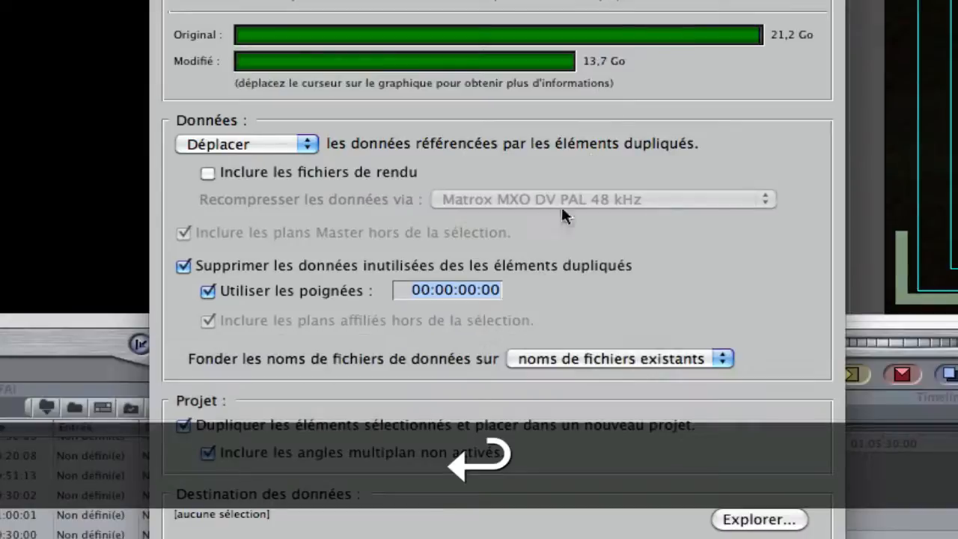
{"action": "left_click", "coordinate": [476, 289]}
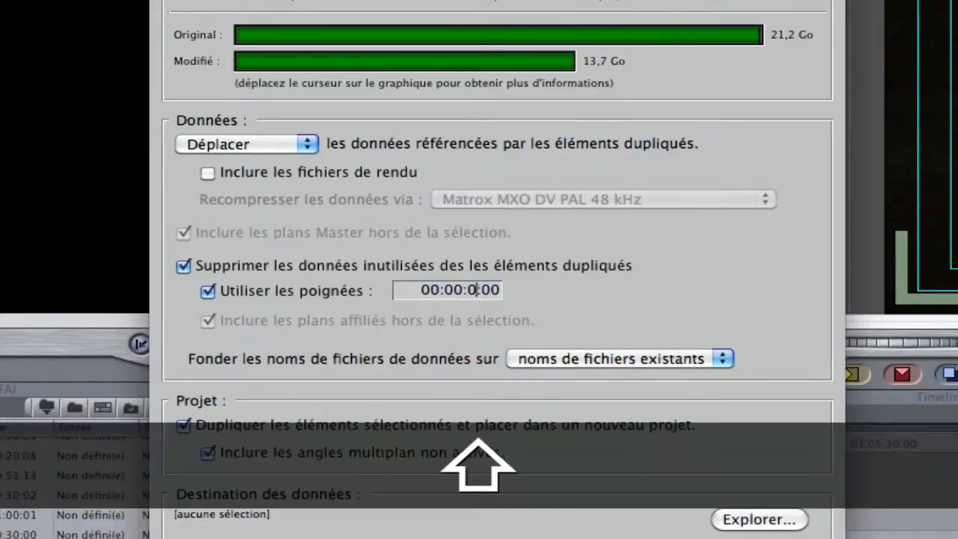
{"action": "type", "text": "5"}
{"action": "left_click", "coordinate": [562, 296]}
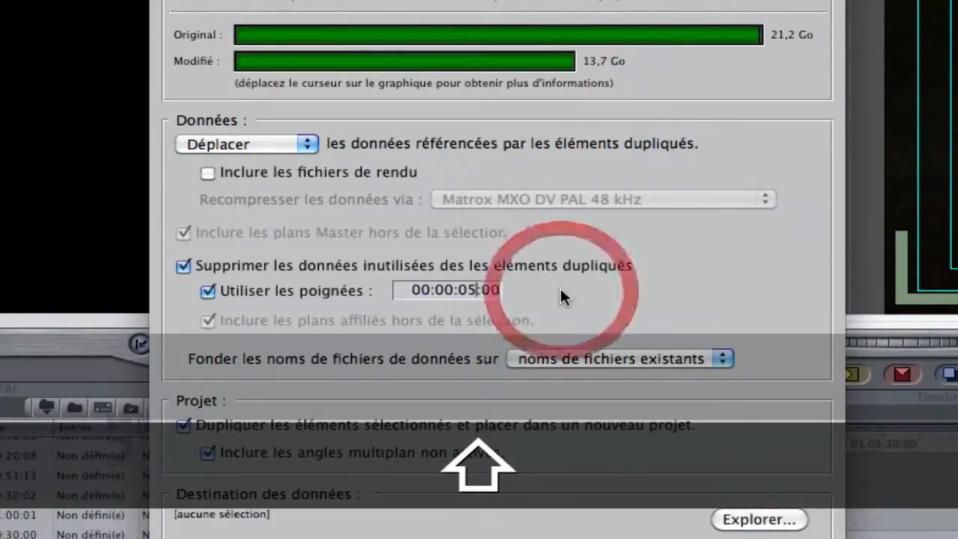
{"action": "key", "text": "Return"}
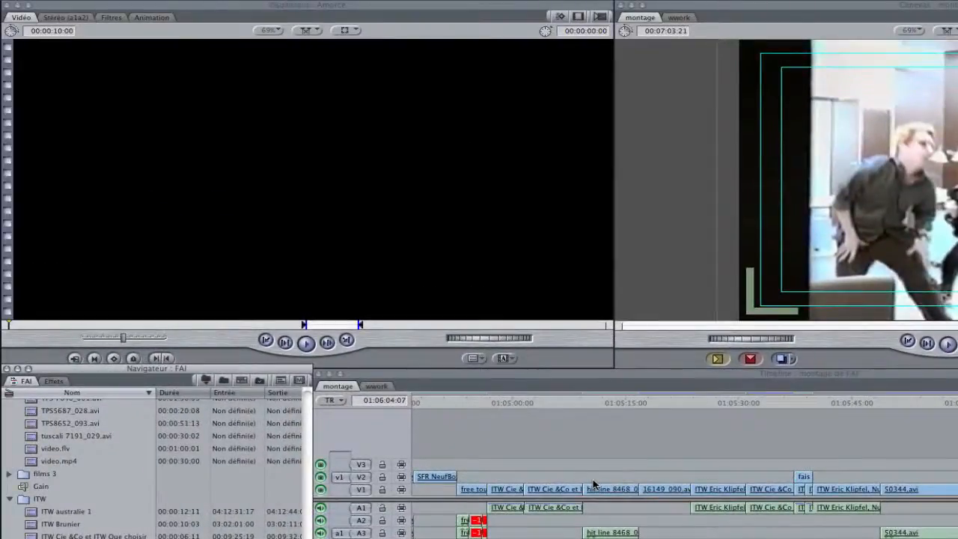
- Hide Final Cut Pro and open the FAI folder inside FCP elements/Render Files in the Finder
{"action": "left_click", "coordinate": [179, 120]}
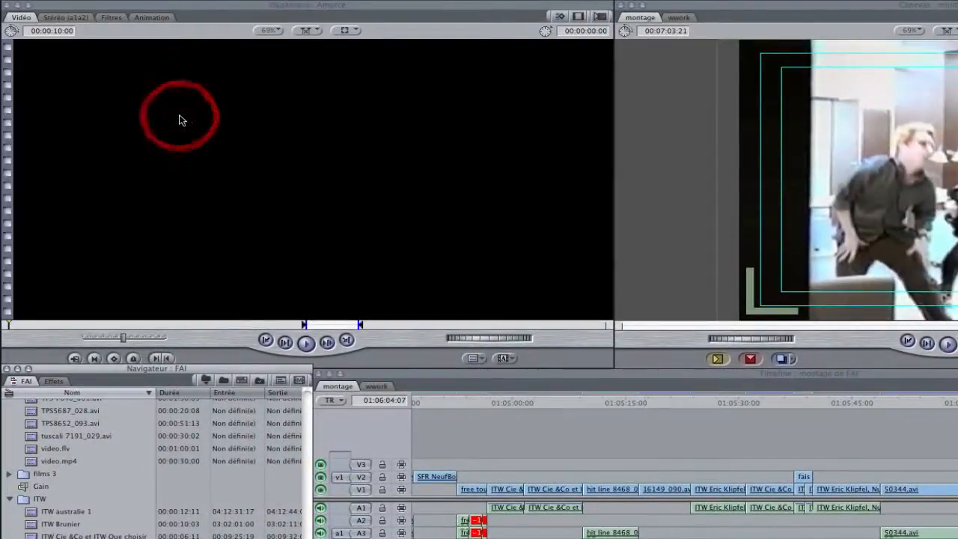
{"action": "key", "text": "super+h"}
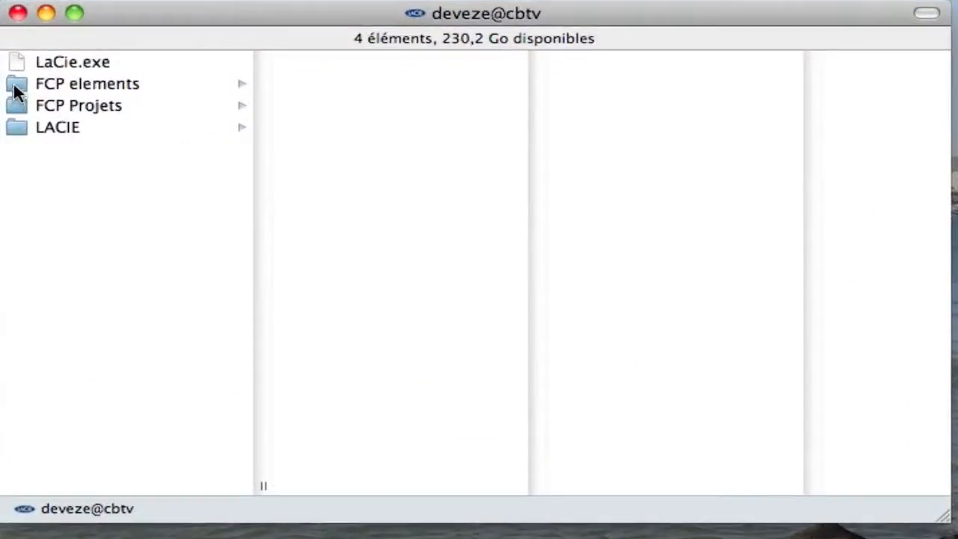
{"action": "left_click", "coordinate": [17, 89]}
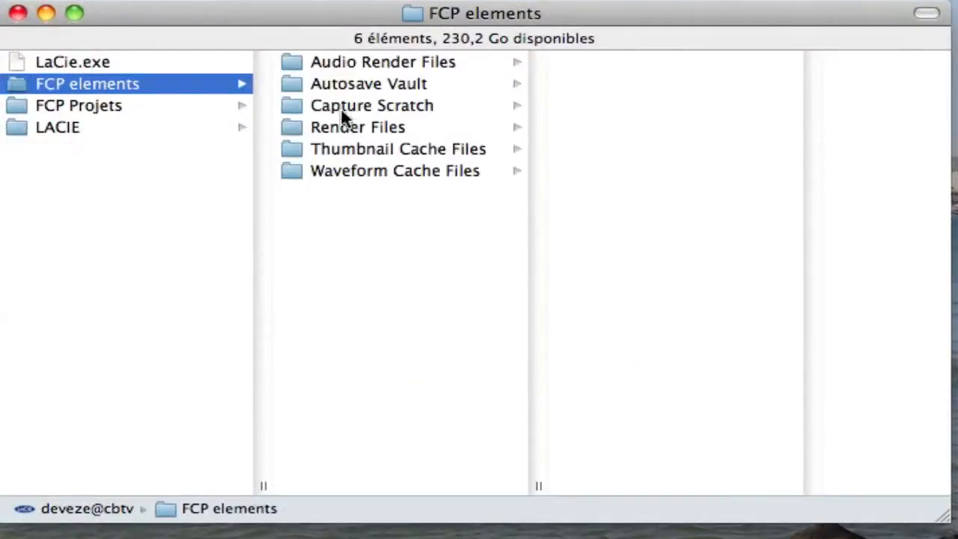
{"action": "left_click", "coordinate": [299, 127]}
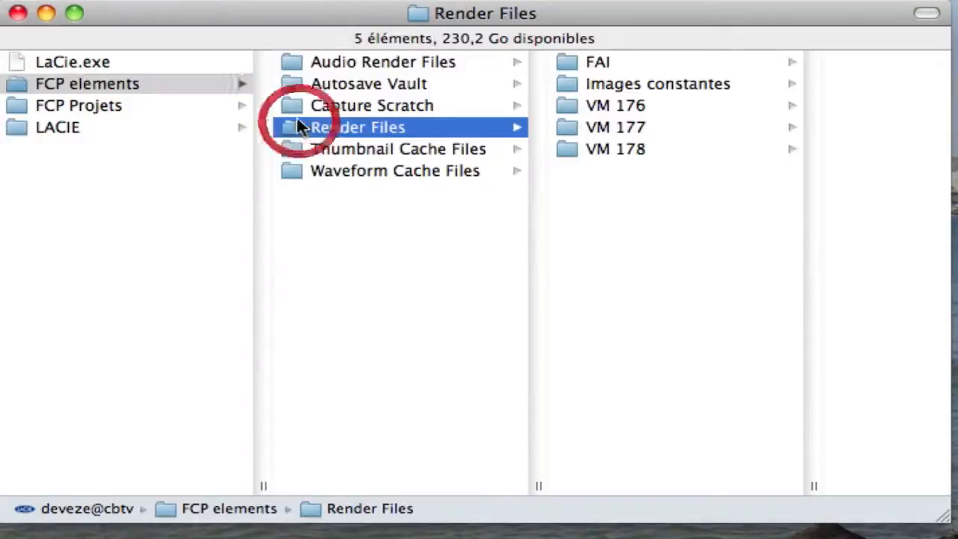
{"action": "left_click", "coordinate": [575, 63]}
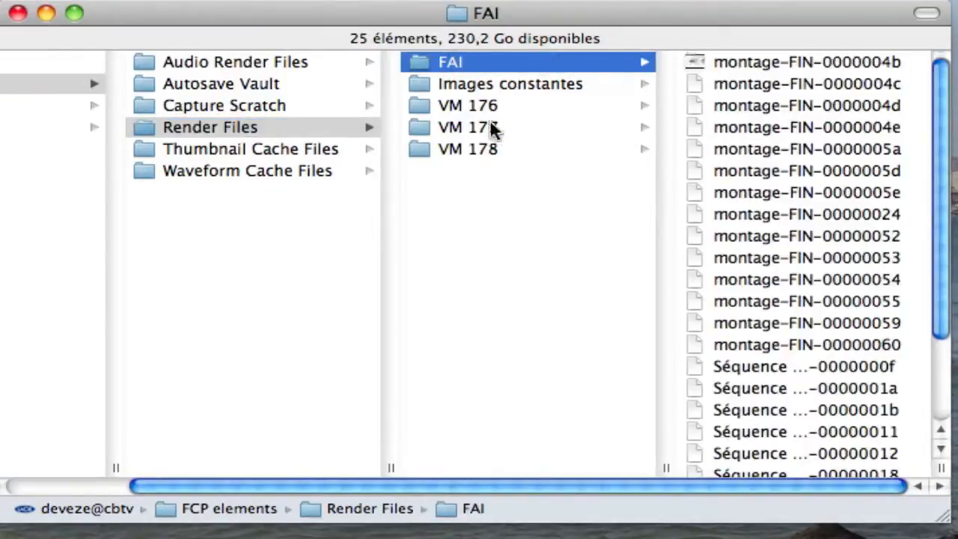
- Check the disk size of the FAI render folder in its info window, and close the info and folder windows
{"action": "key", "text": "super+i"}
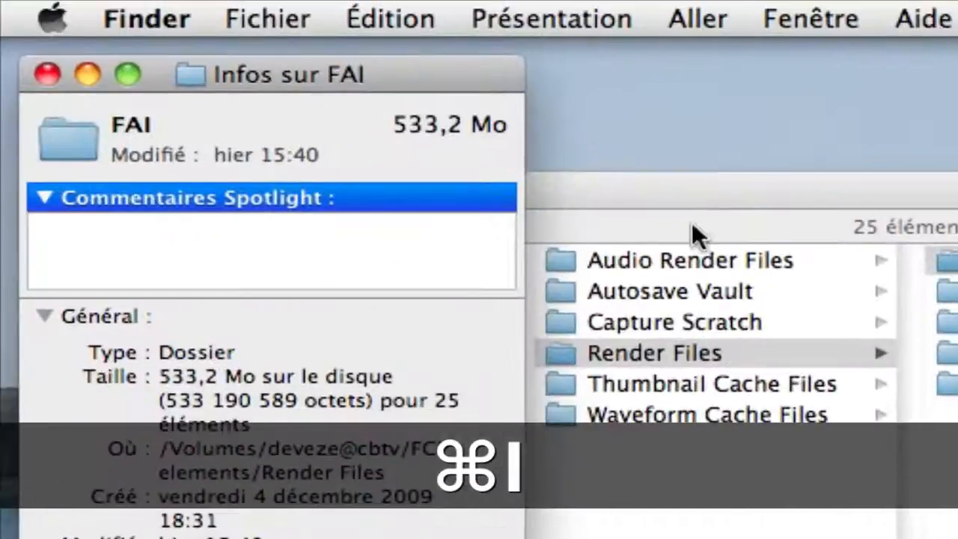
{"action": "left_click_drag", "start_coordinate": [368, 78], "coordinate": [580, 28]}
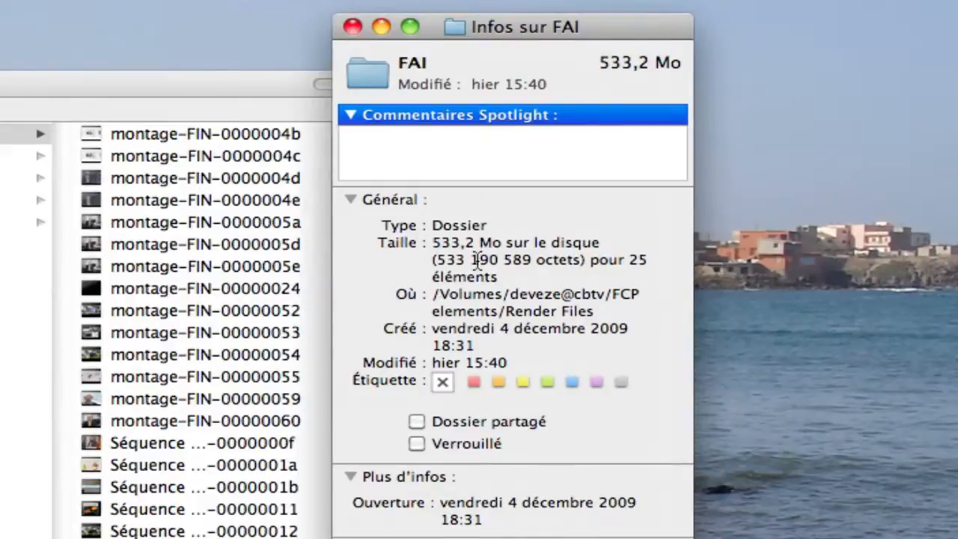
{"action": "left_click", "coordinate": [353, 24]}
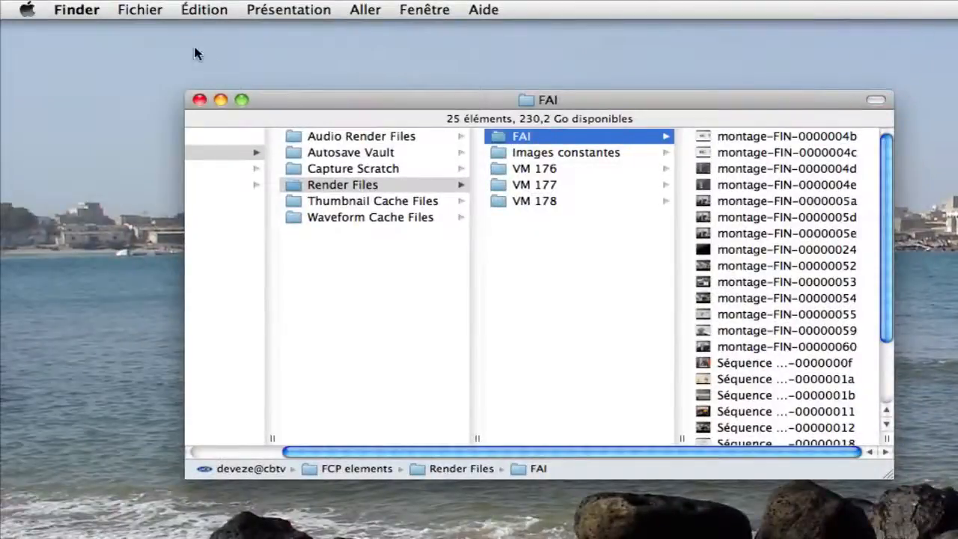
{"action": "left_click", "coordinate": [199, 100]}
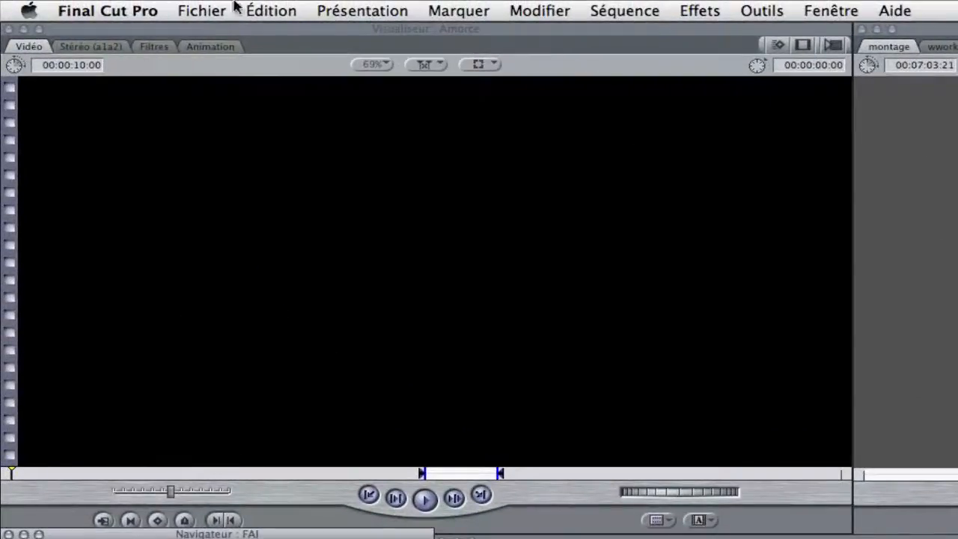
- Start exporting the montage sequence as a QuickTime movie and name the file "montage def FAI.mov"
{"action": "left_click", "coordinate": [193, 12]}
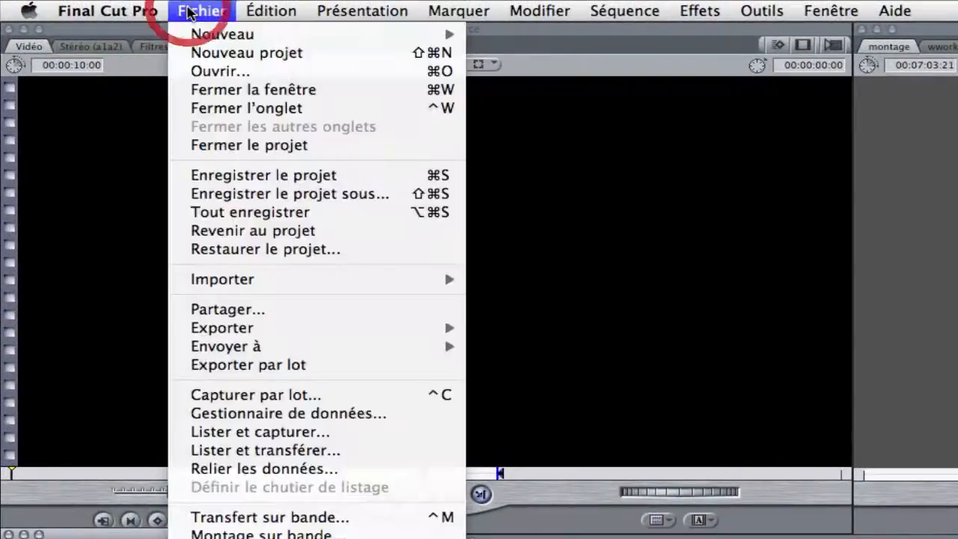
{"action": "mouse_move", "coordinate": [251, 326]}
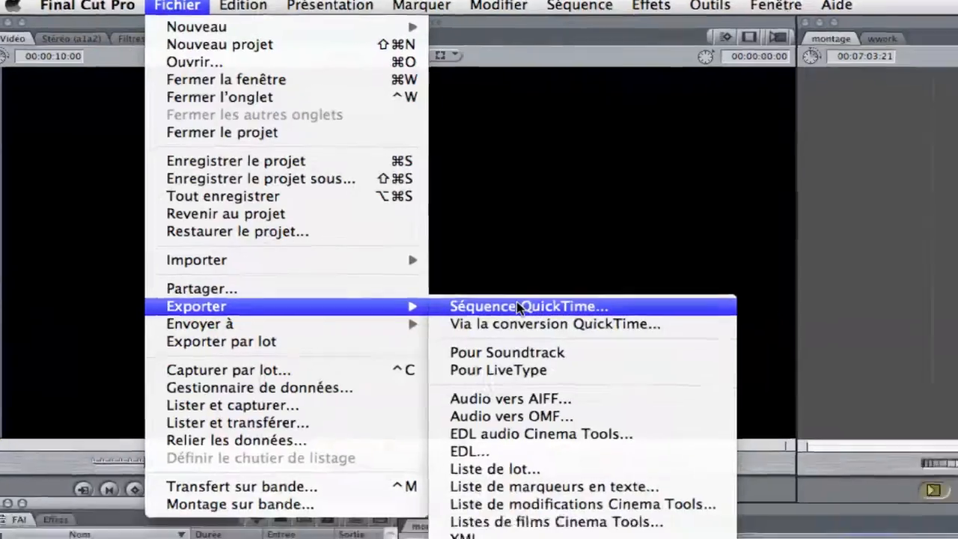
{"action": "left_click", "coordinate": [519, 308]}
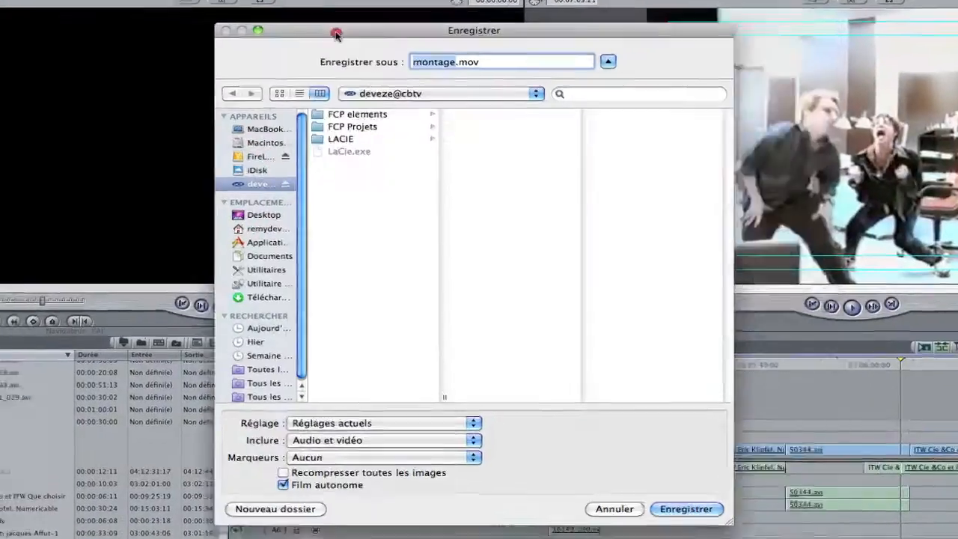
{"action": "left_click_drag", "start_coordinate": [389, 33], "coordinate": [90, 28]}
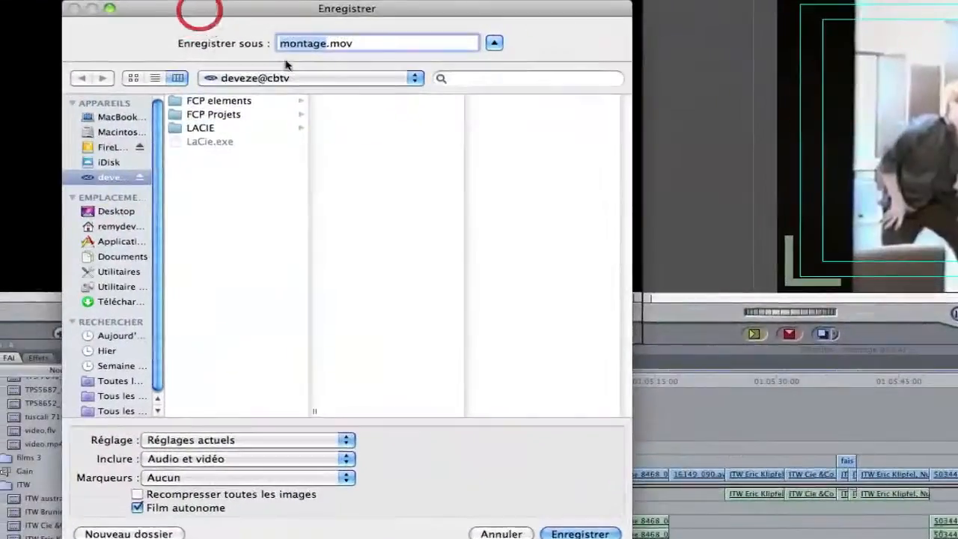
{"action": "left_click", "coordinate": [327, 45]}
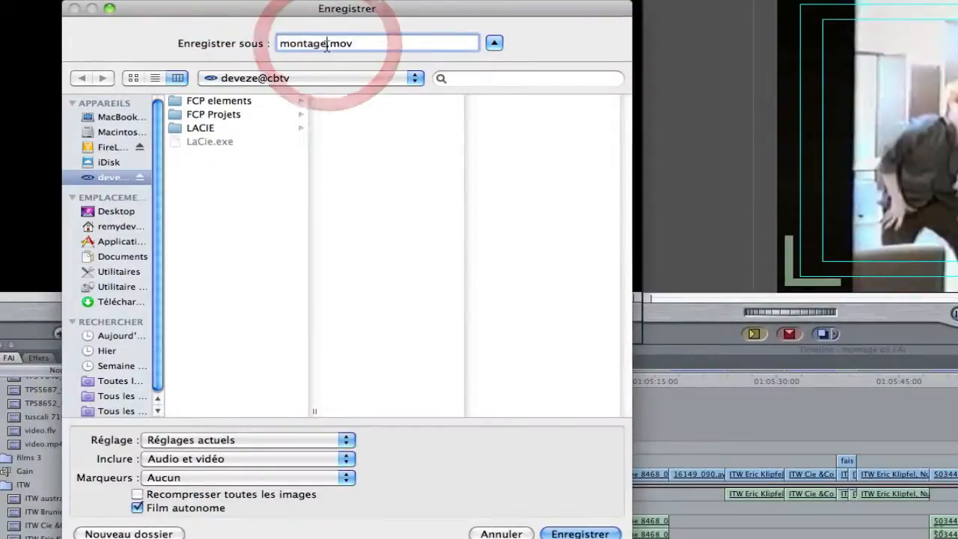
{"action": "type", "text": "def FAI"}
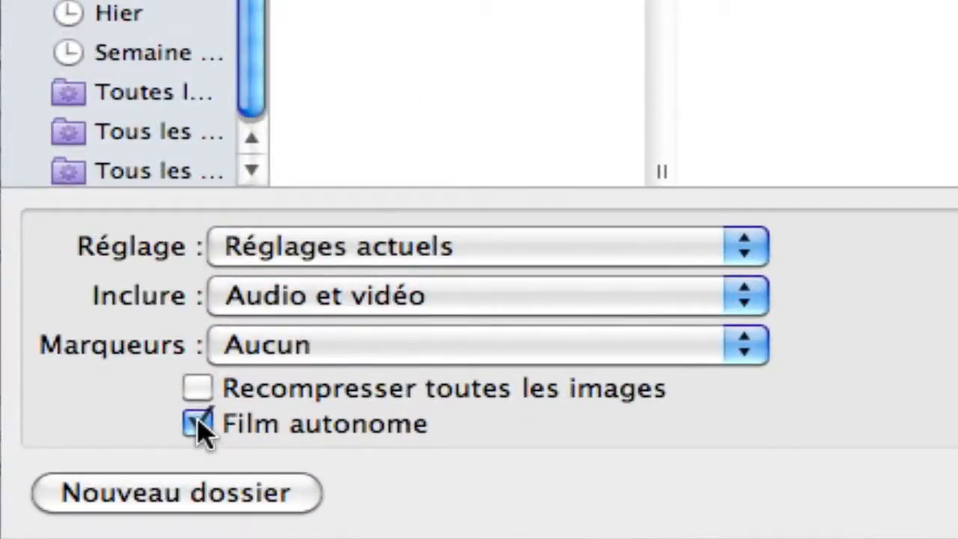
- Save the export as a self-contained movie (Film autonome) with recompression of all frames turned off
{"action": "left_click", "coordinate": [199, 426]}
{"action": "left_click", "coordinate": [200, 428]}
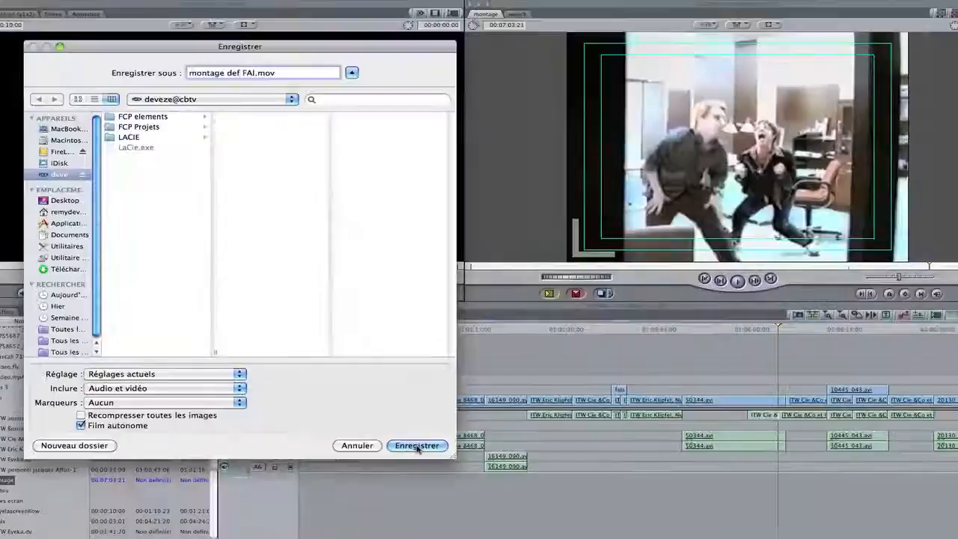
{"action": "left_click", "coordinate": [416, 446]}
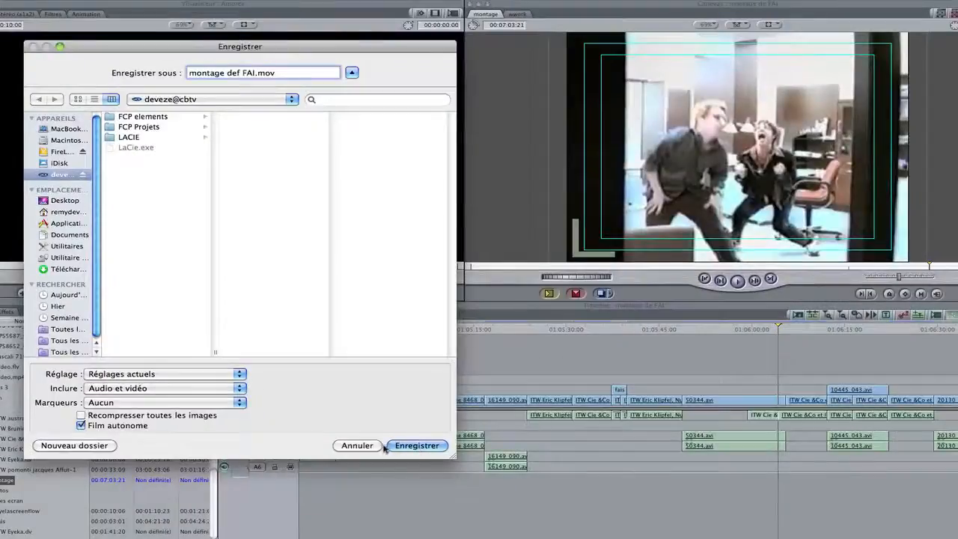